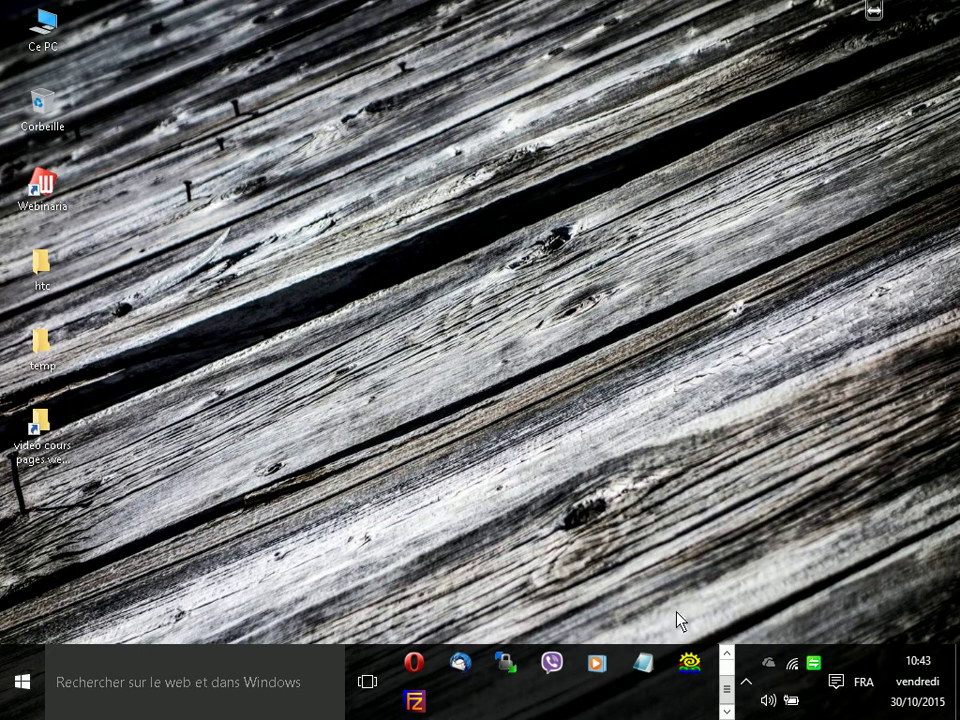
Open Firefox in a maximized window and search the web for "easyphp"
{"action": "left_click", "coordinate": [727, 652]}
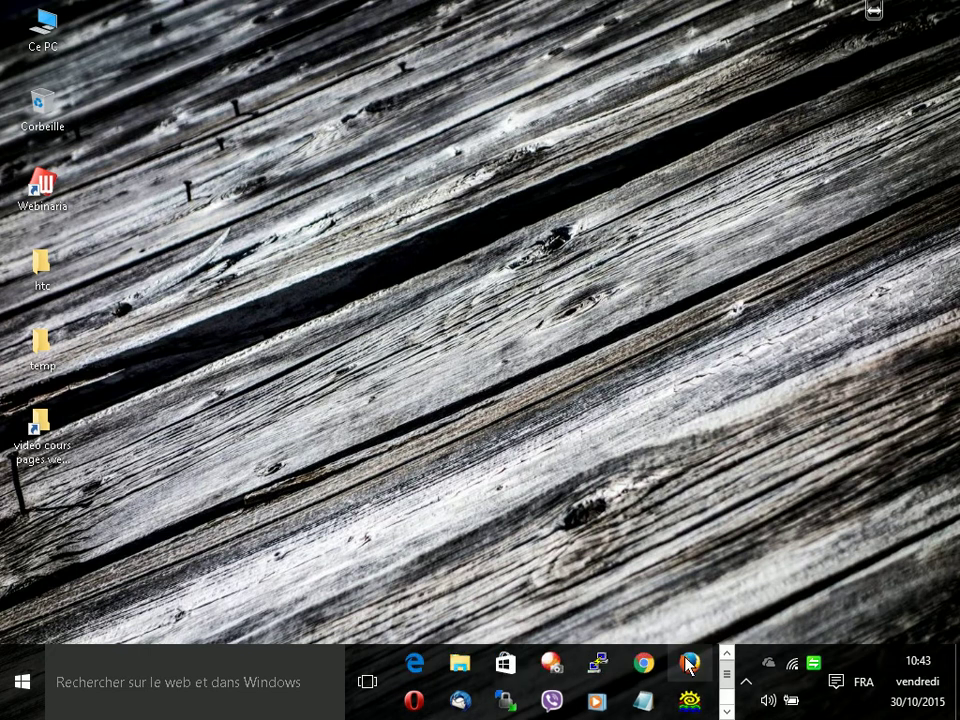
{"action": "left_click", "coordinate": [690, 663]}
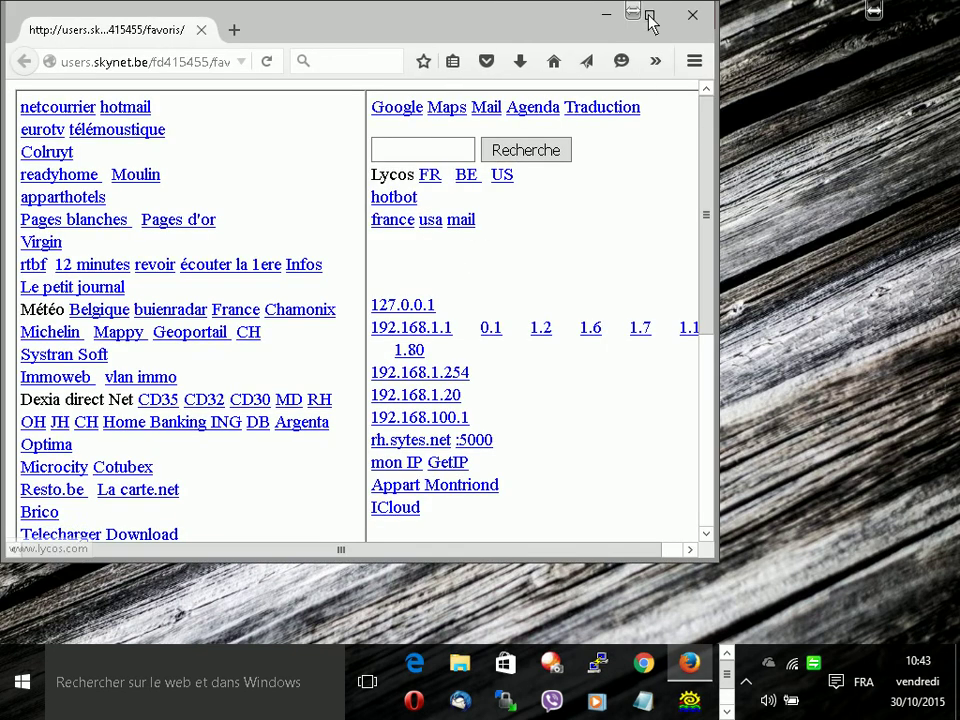
{"action": "left_click", "coordinate": [649, 16]}
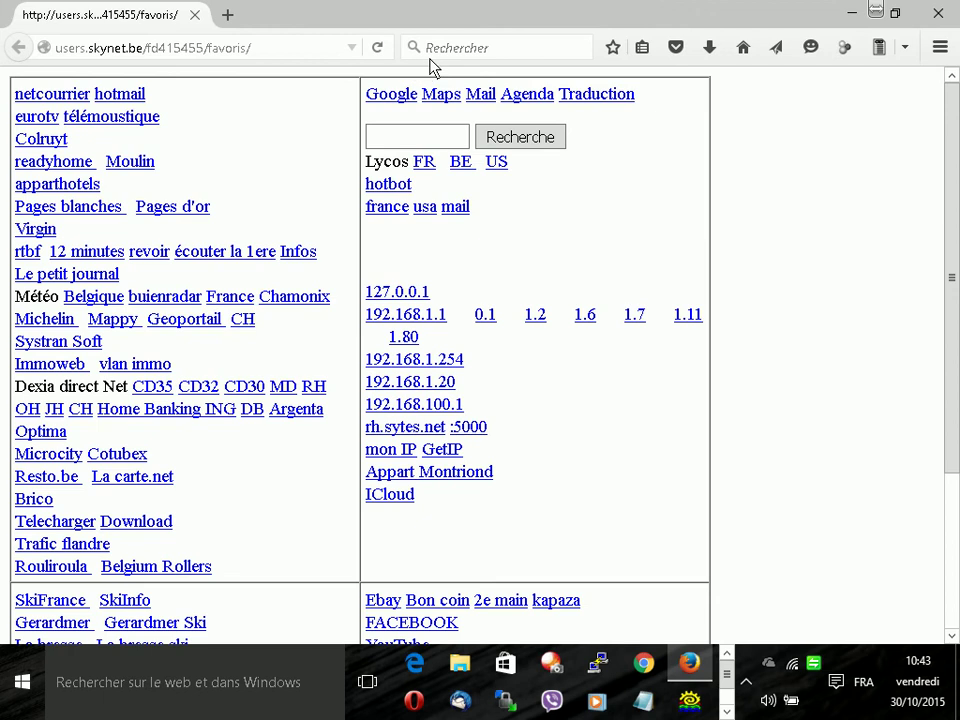
{"action": "left_click", "coordinate": [456, 50]}
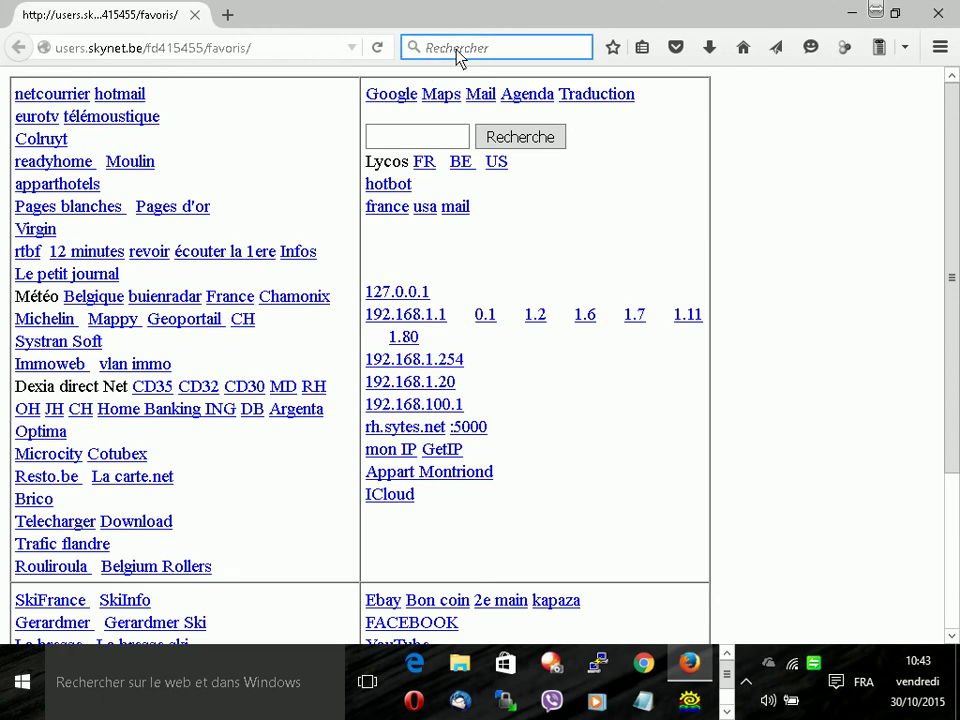
{"action": "type", "text": "easyphp"}
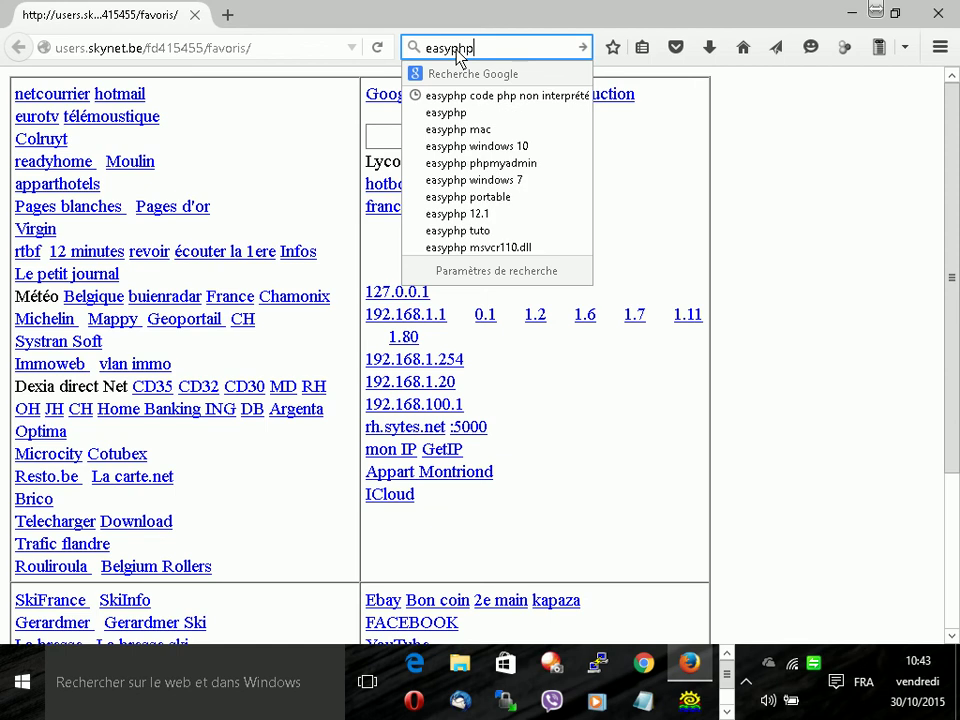
{"action": "key", "text": "Return"}
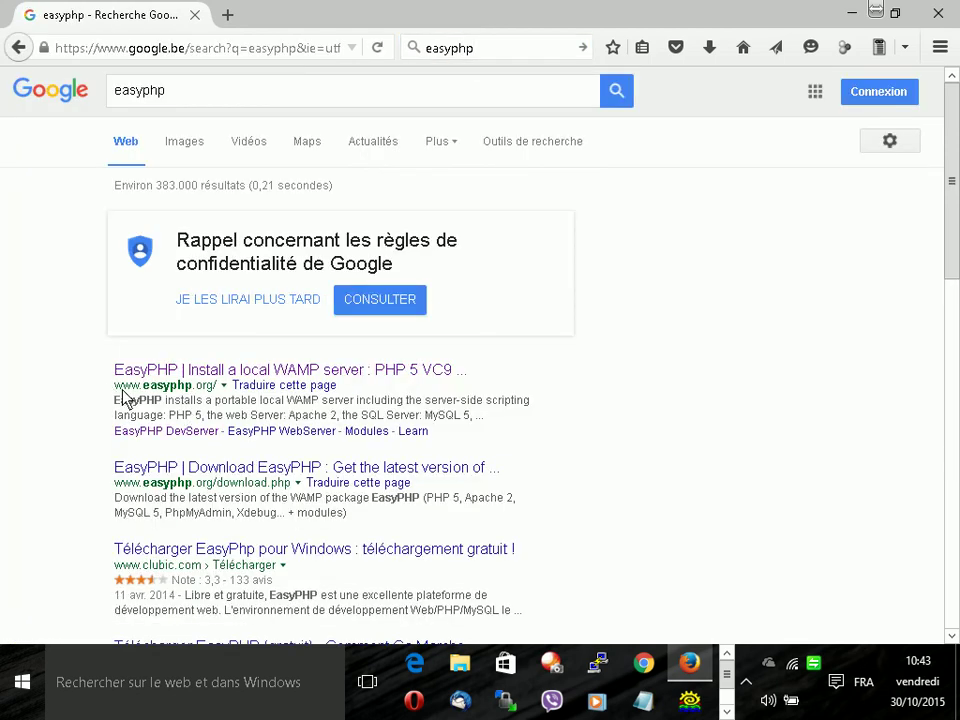
{"action": "left_click_drag", "start_coordinate": [116, 388], "coordinate": [218, 390]}
{"action": "left_click", "coordinate": [180, 400]}
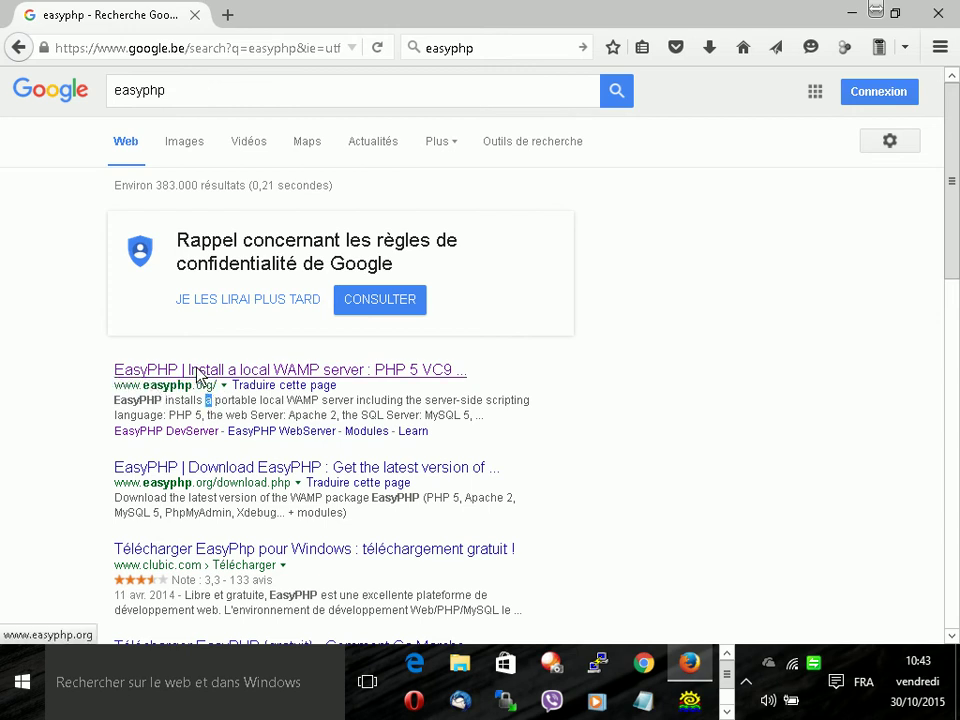
{"action": "left_click", "coordinate": [198, 370]}
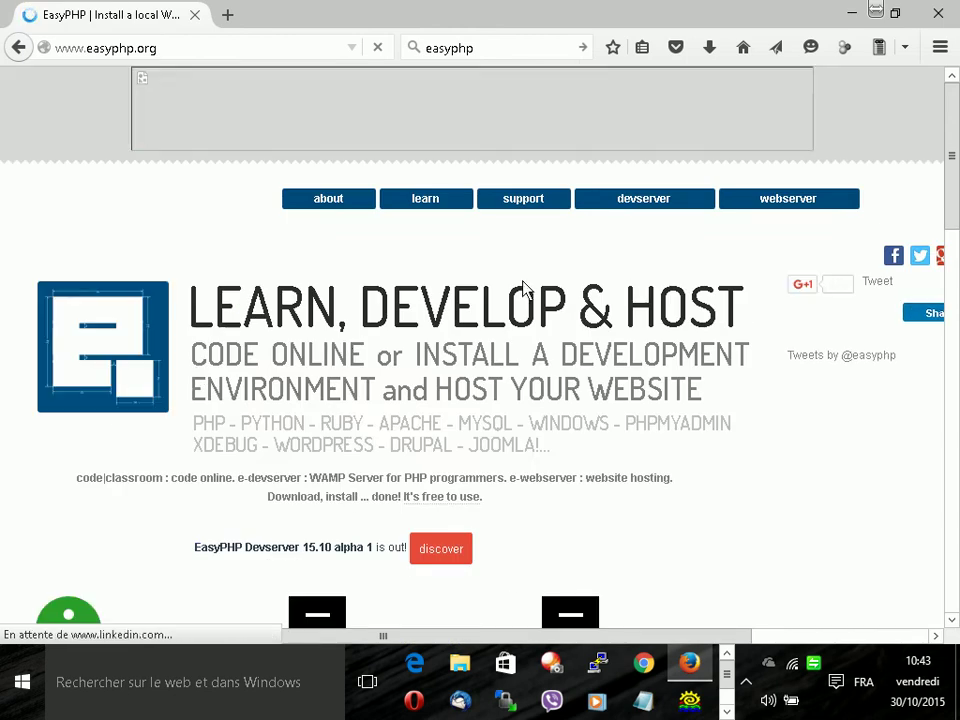
Find the Development Server section on the EasyPHP homepage and open the e-devserver 14.1 download page
{"action": "scroll", "coordinate": [525, 288], "scroll_direction": "down", "scroll_amount": 3}
{"action": "scroll", "coordinate": [523, 283], "scroll_direction": "down", "scroll_amount": 3}
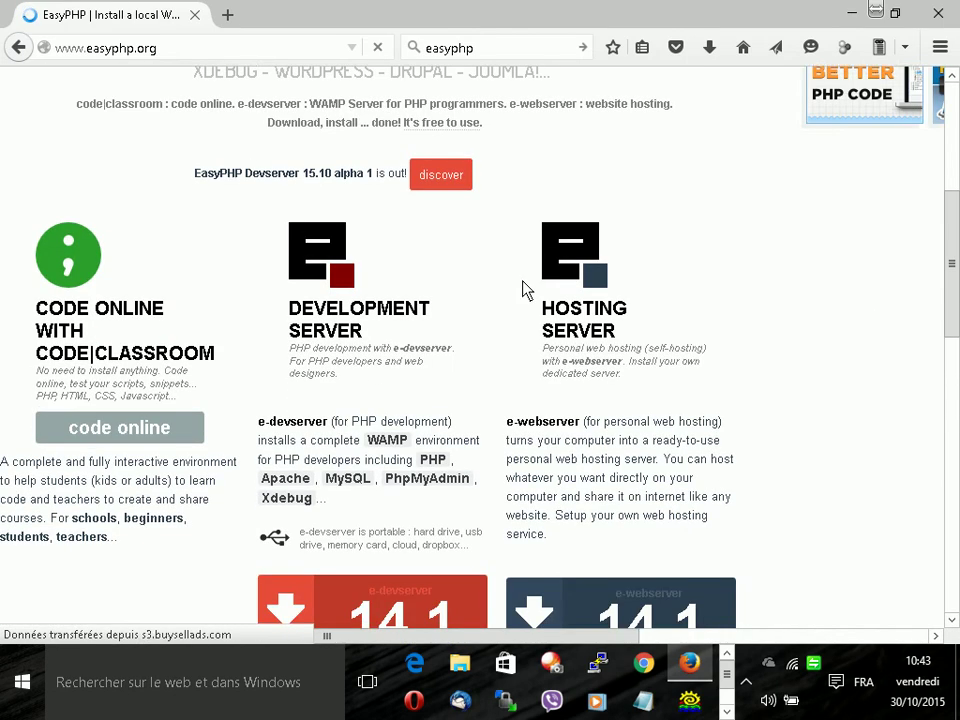
{"action": "scroll", "coordinate": [527, 289], "scroll_direction": "down", "scroll_amount": 1}
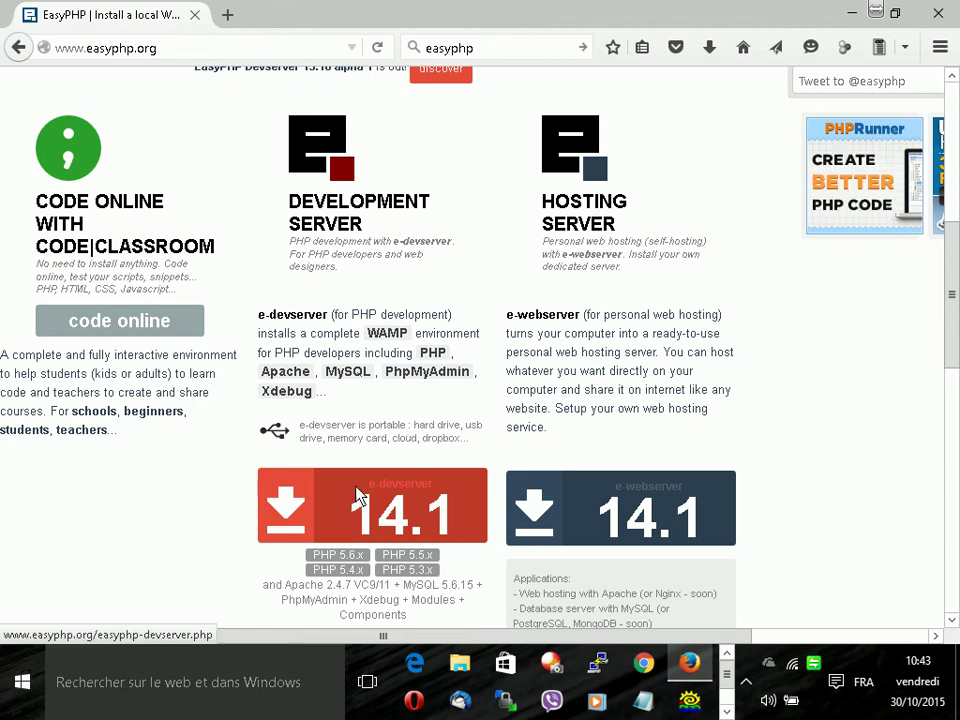
{"action": "scroll", "coordinate": [360, 497], "scroll_direction": "down", "scroll_amount": 1}
{"action": "scroll", "coordinate": [360, 497], "scroll_direction": "down", "scroll_amount": 2}
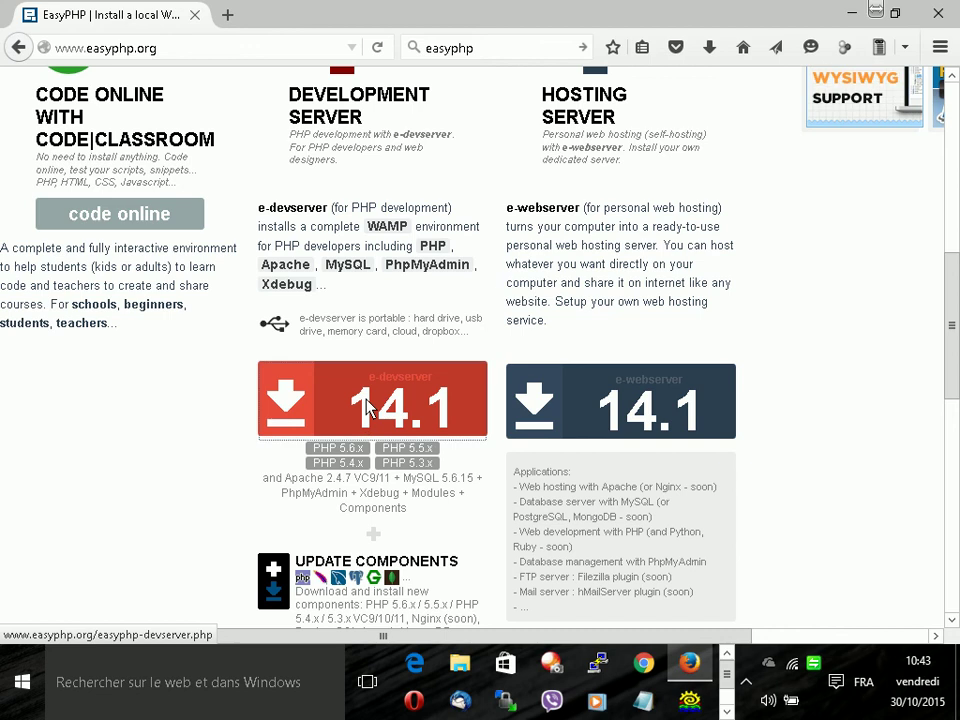
{"action": "left_click", "coordinate": [368, 405]}
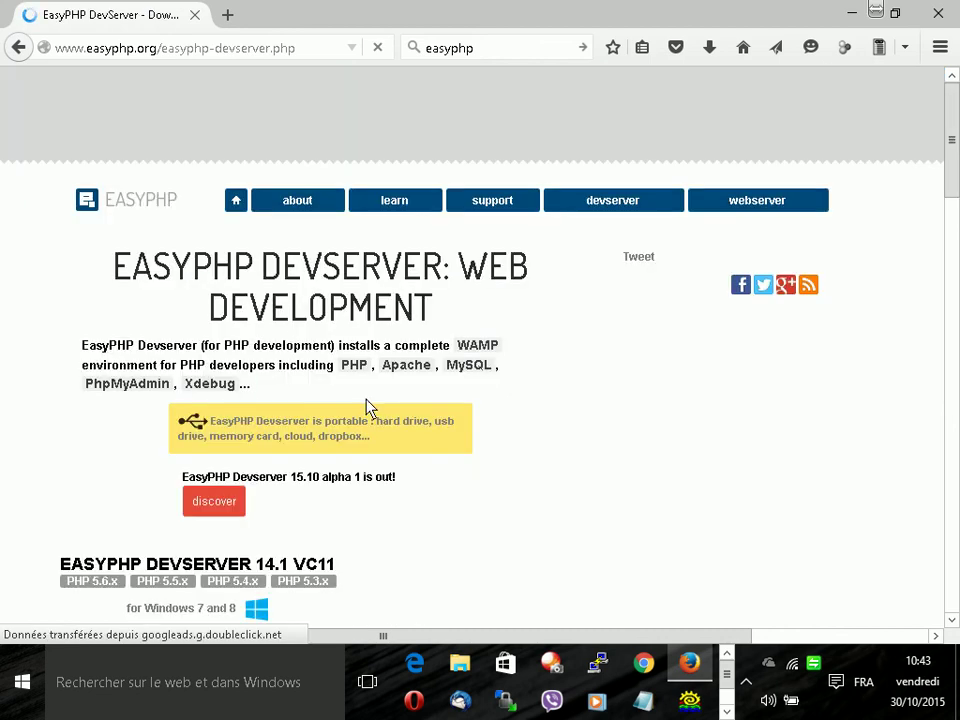
Download EasyPHP DevServer 14.1 VC11 and save the installer file EasyPHP-DevServer-14.1VC11-install.exe
{"action": "scroll", "coordinate": [318, 338], "scroll_direction": "down", "scroll_amount": 5}
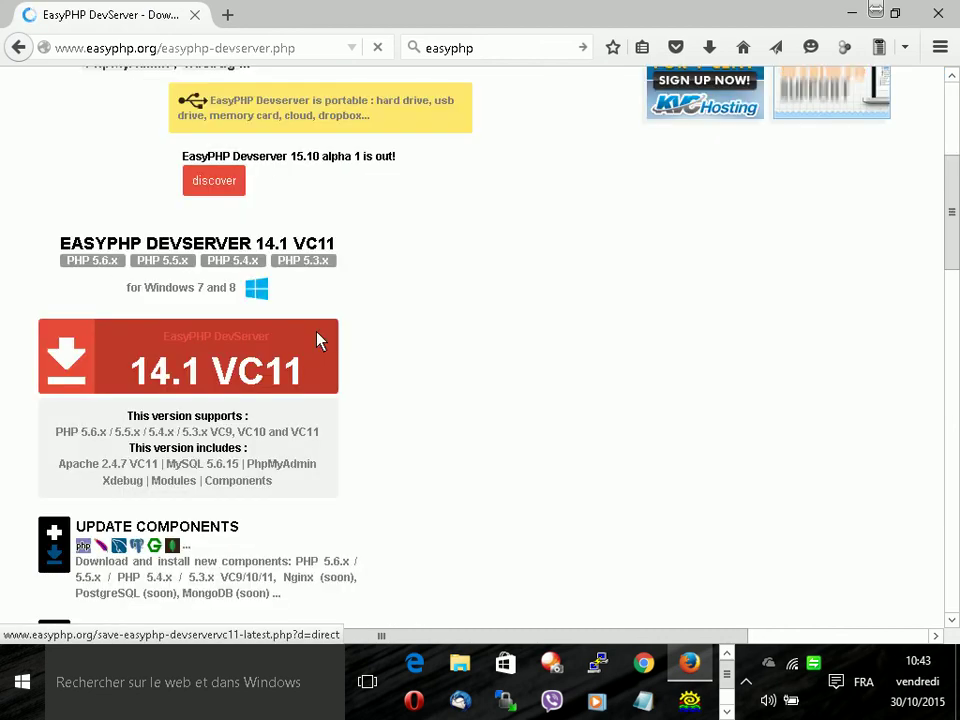
{"action": "left_click", "coordinate": [246, 368]}
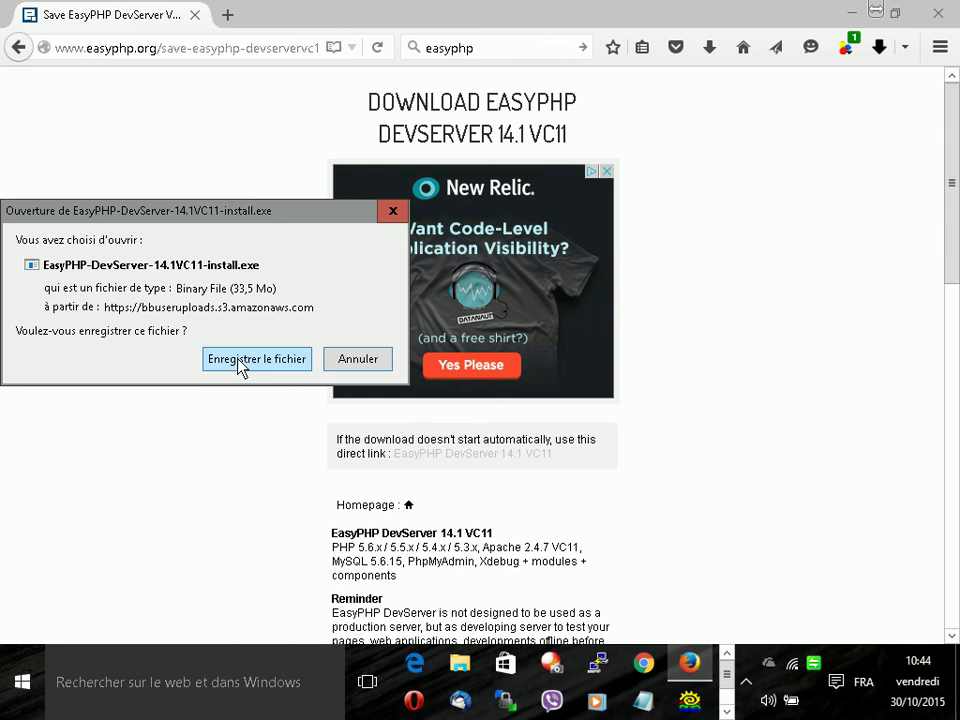
{"action": "left_click", "coordinate": [240, 362]}
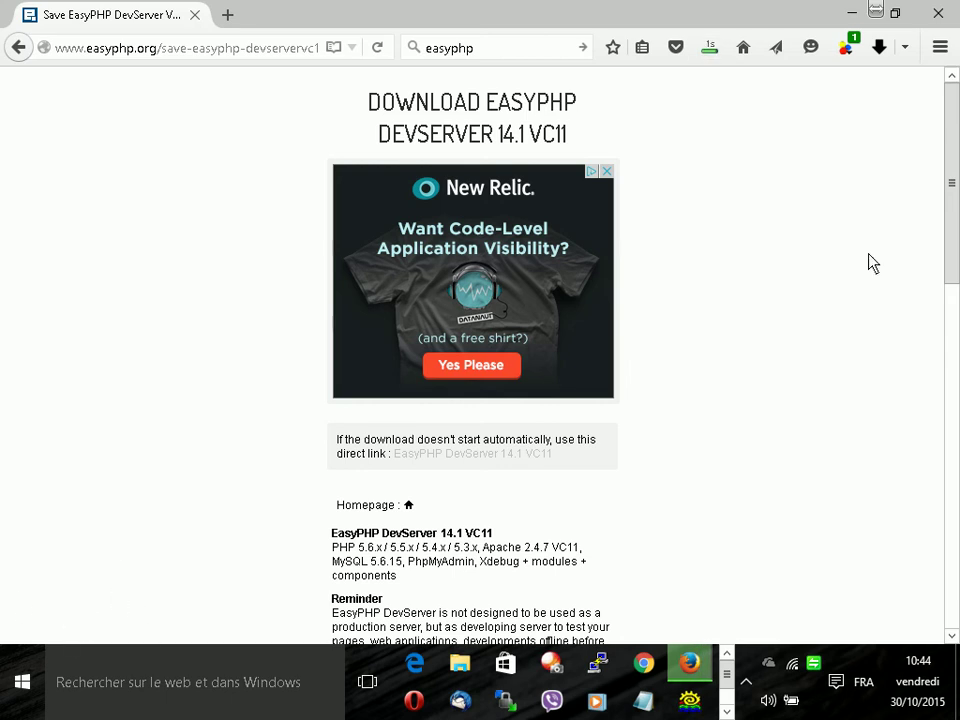
Run the downloaded EasyPHP DevServer installer, allow it through the security prompts, and choose Français as the setup language
{"action": "left_click", "coordinate": [711, 52]}
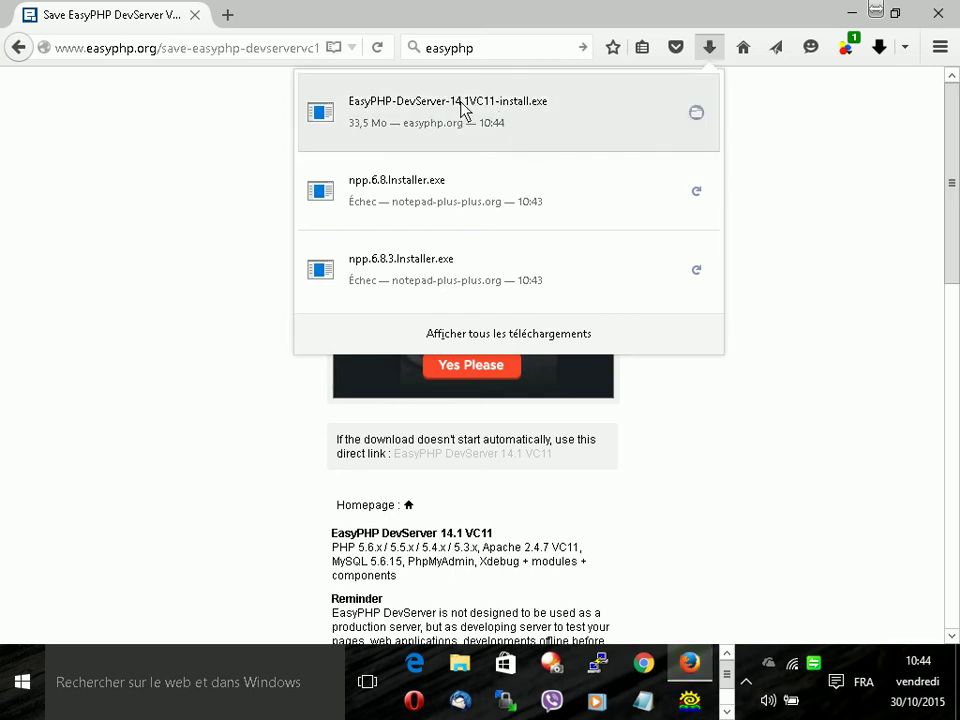
{"action": "left_click", "coordinate": [462, 111]}
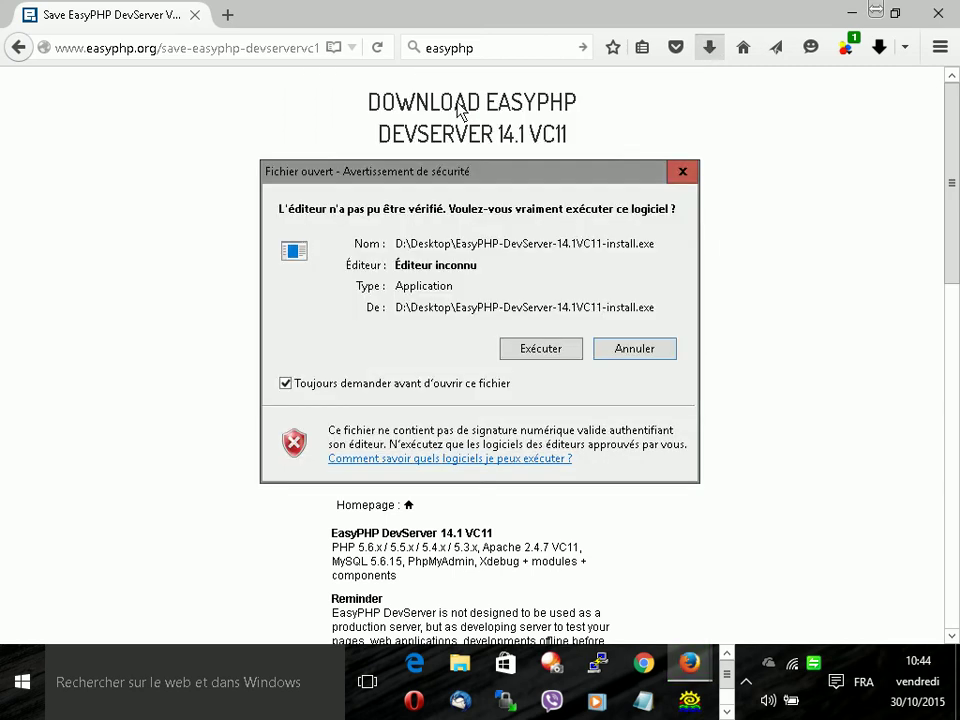
{"action": "left_click", "coordinate": [543, 349]}
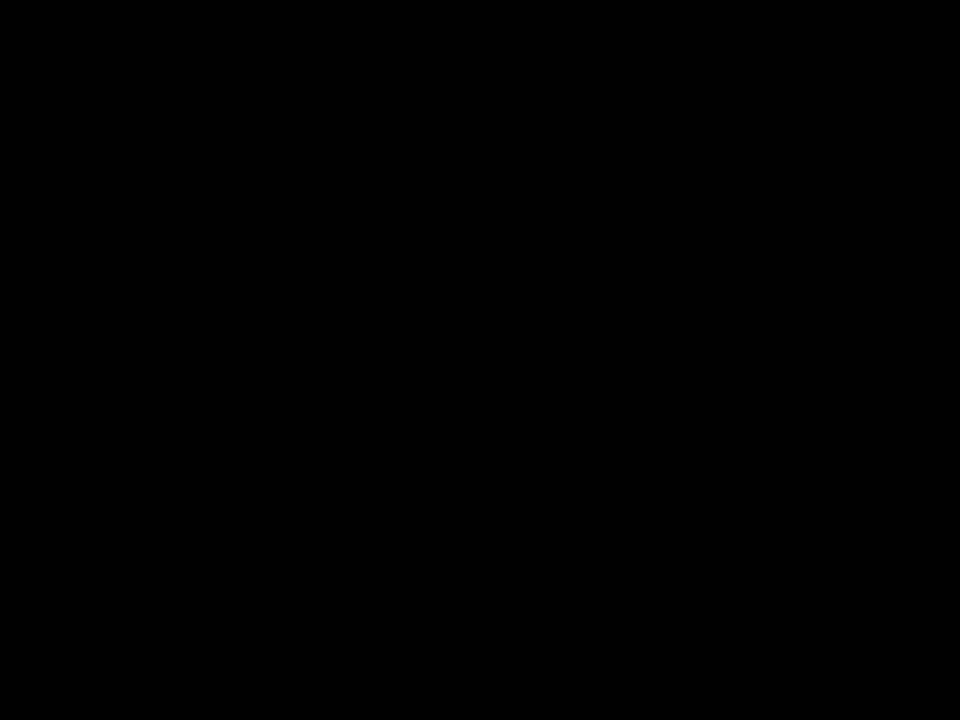
{"action": "left_click", "coordinate": [561, 401]}
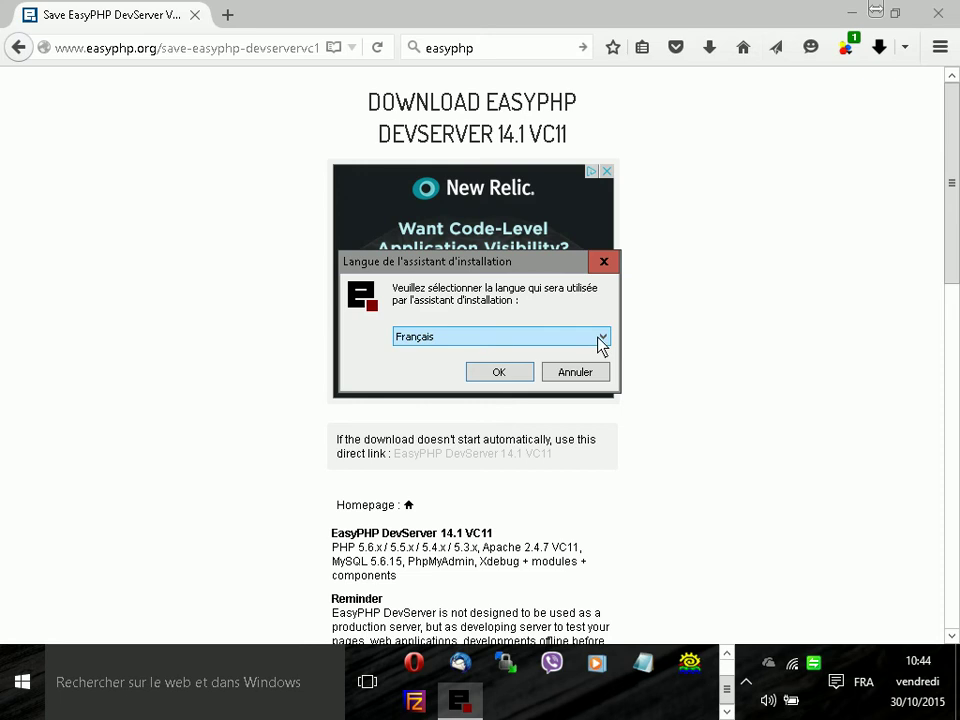
{"action": "left_click", "coordinate": [507, 376]}
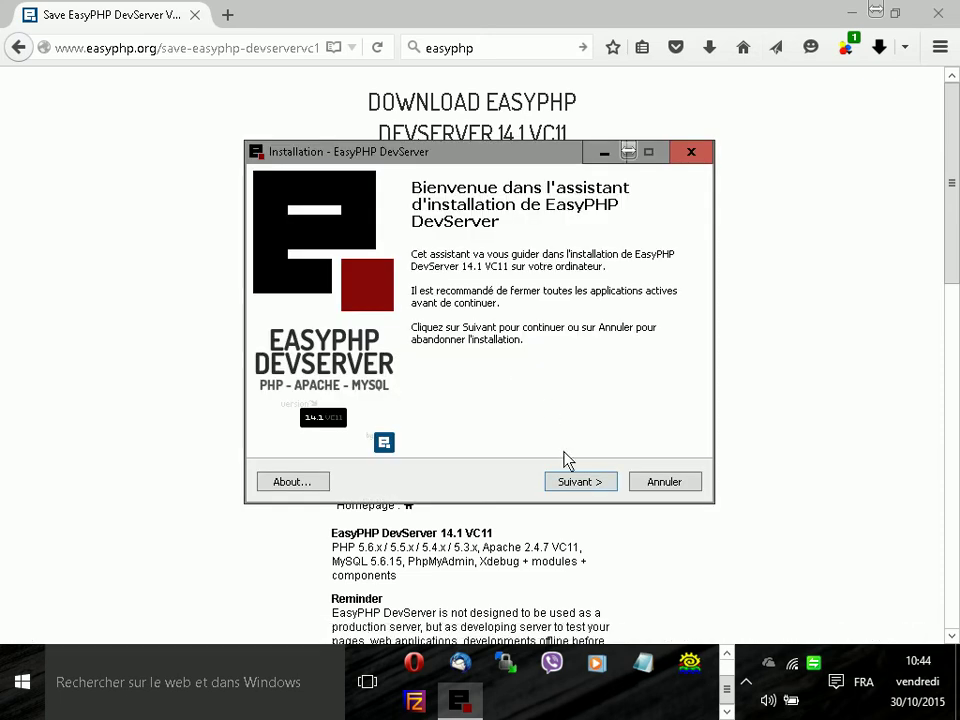
Go past the installer's welcome page and accept the licence agreement, continuing to the destination folder choice
{"action": "left_click", "coordinate": [601, 483]}
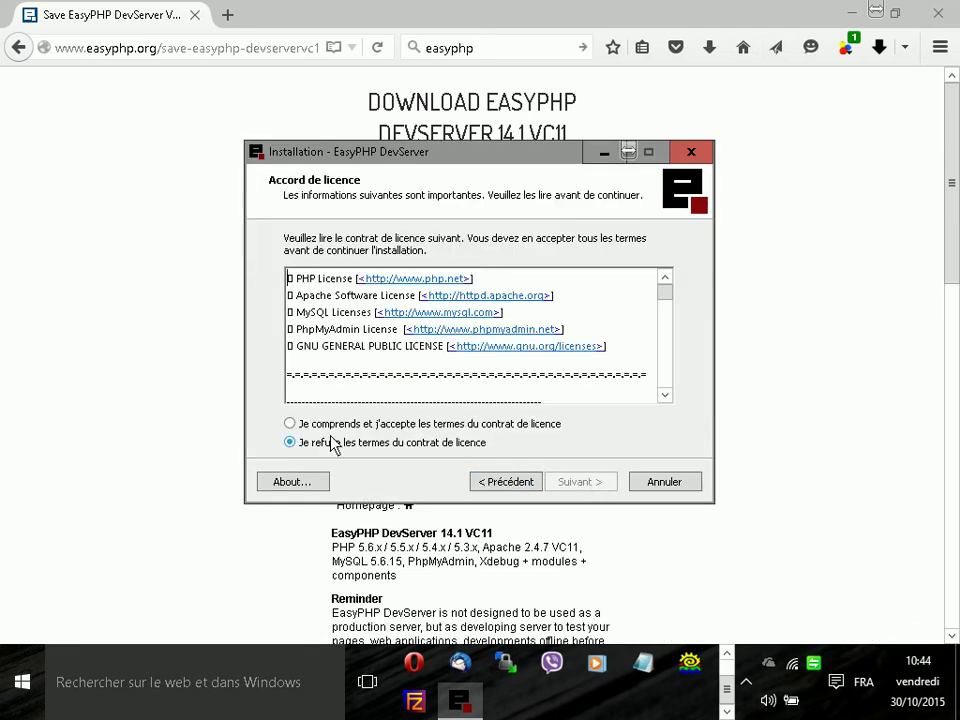
{"action": "left_click", "coordinate": [305, 424]}
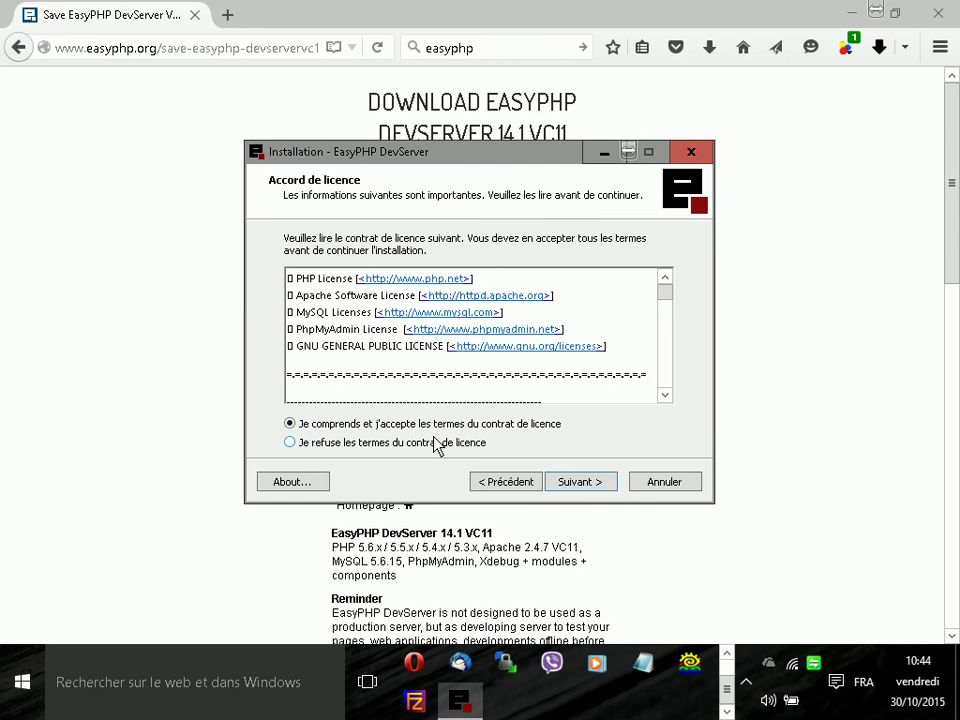
{"action": "left_click", "coordinate": [577, 486]}
{"action": "left_click", "coordinate": [579, 488]}
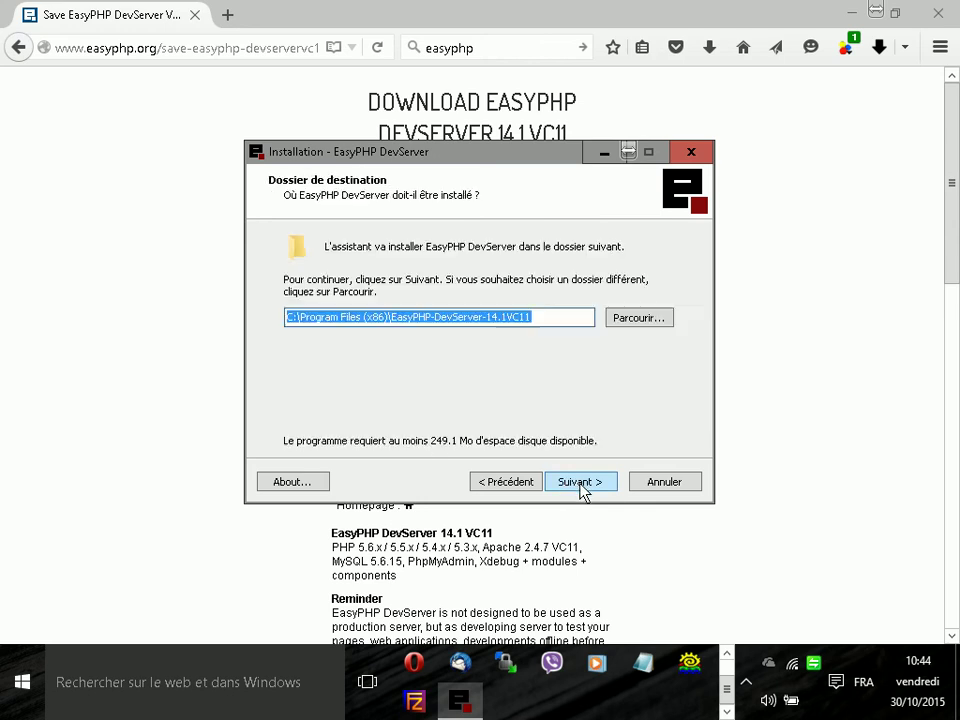
Install into the existing C:\Program Files (x86)\EasyPHP-DevServer-14.1VC11 folder, keeping the default Start menu folder EasyPHP DevServer 14.1 VC11
{"action": "left_click", "coordinate": [581, 488]}
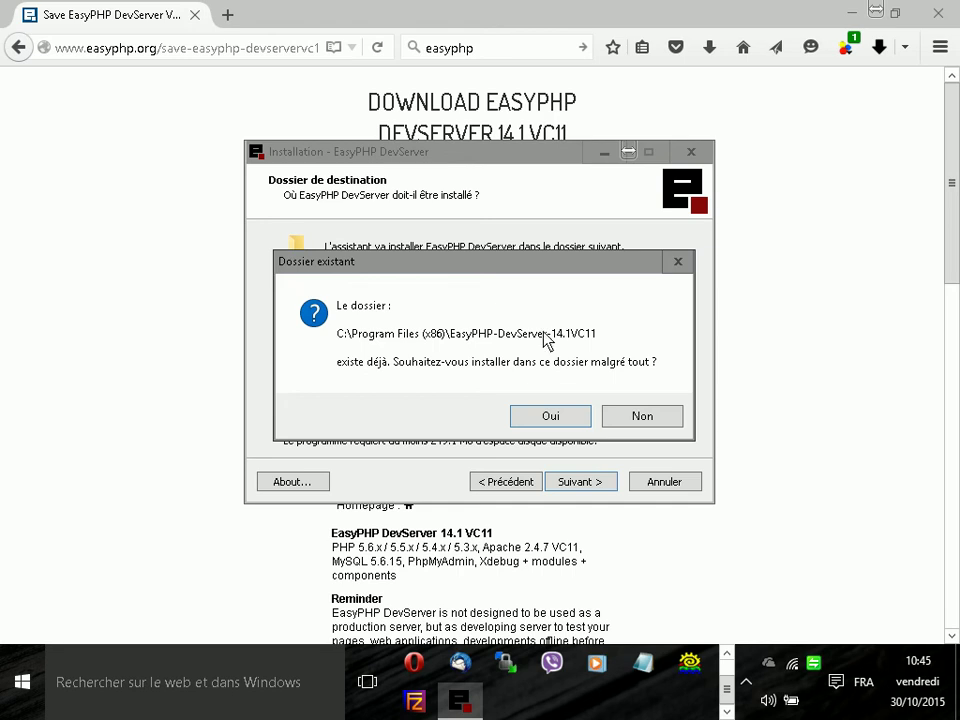
{"action": "left_click", "coordinate": [552, 416]}
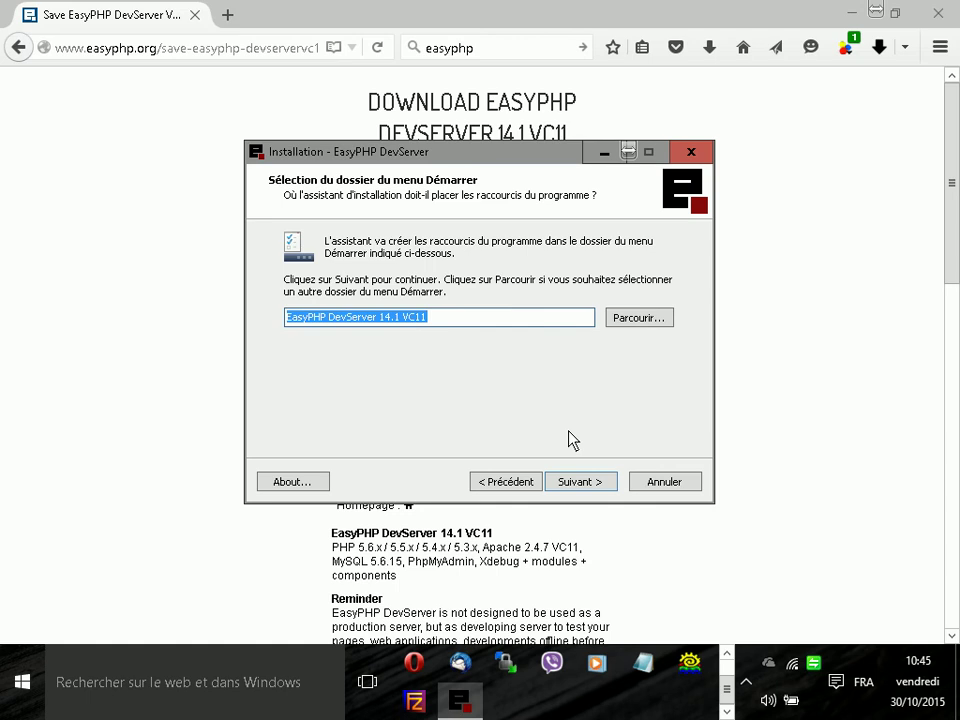
{"action": "left_click", "coordinate": [596, 486]}
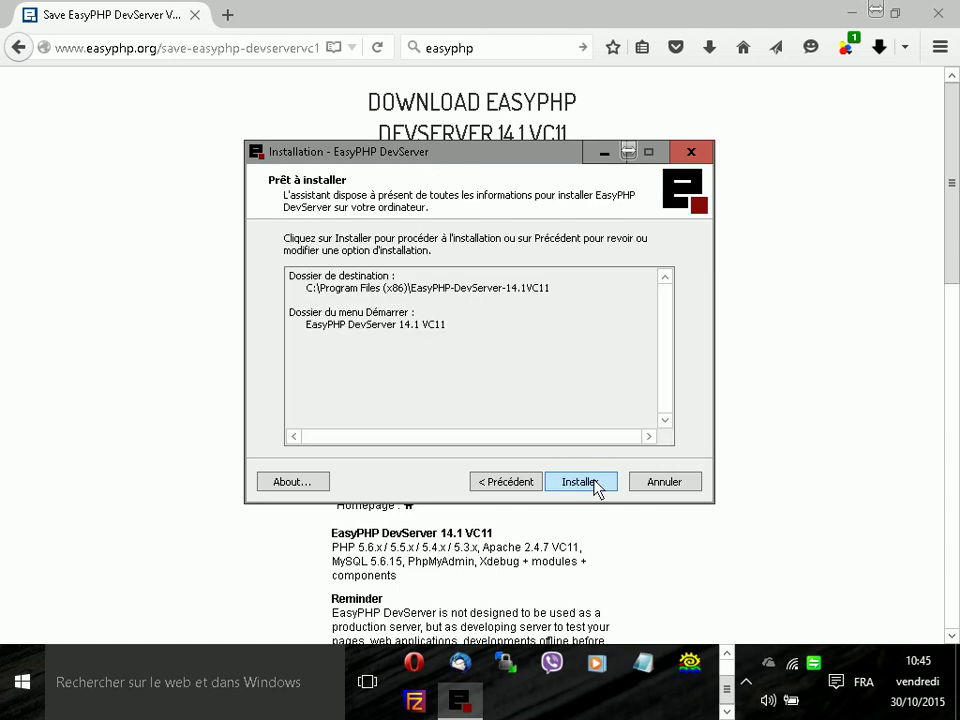
{"action": "left_click", "coordinate": [596, 484]}
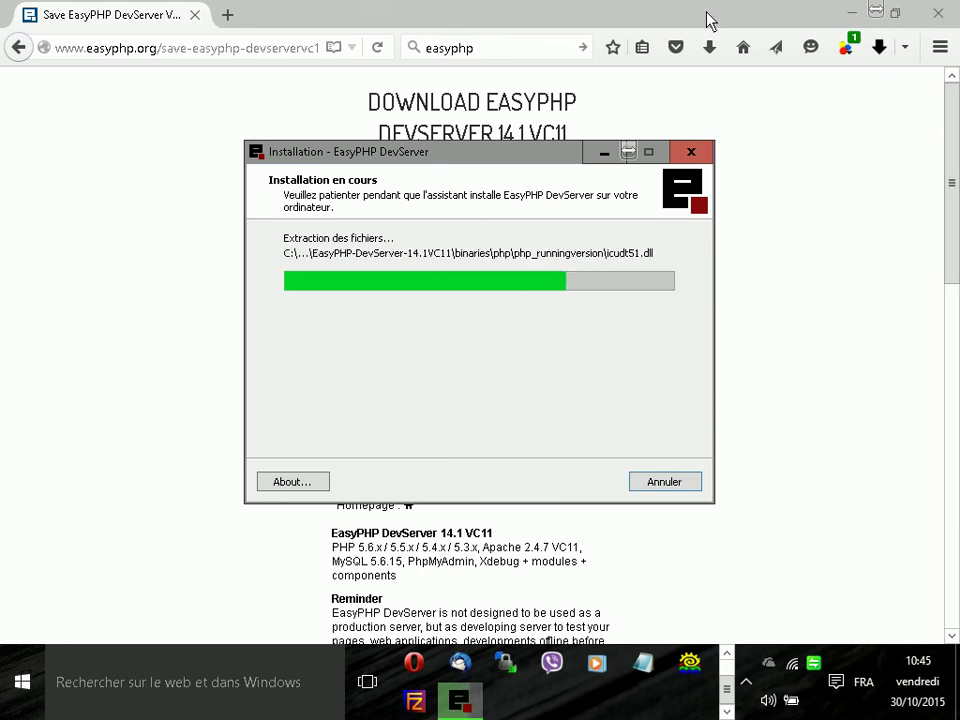
Minimize the browser, move the installer window aside, and finish setup with the Voir Aide and Exécuter EasyPHP options turned off
{"action": "left_click", "coordinate": [845, 12]}
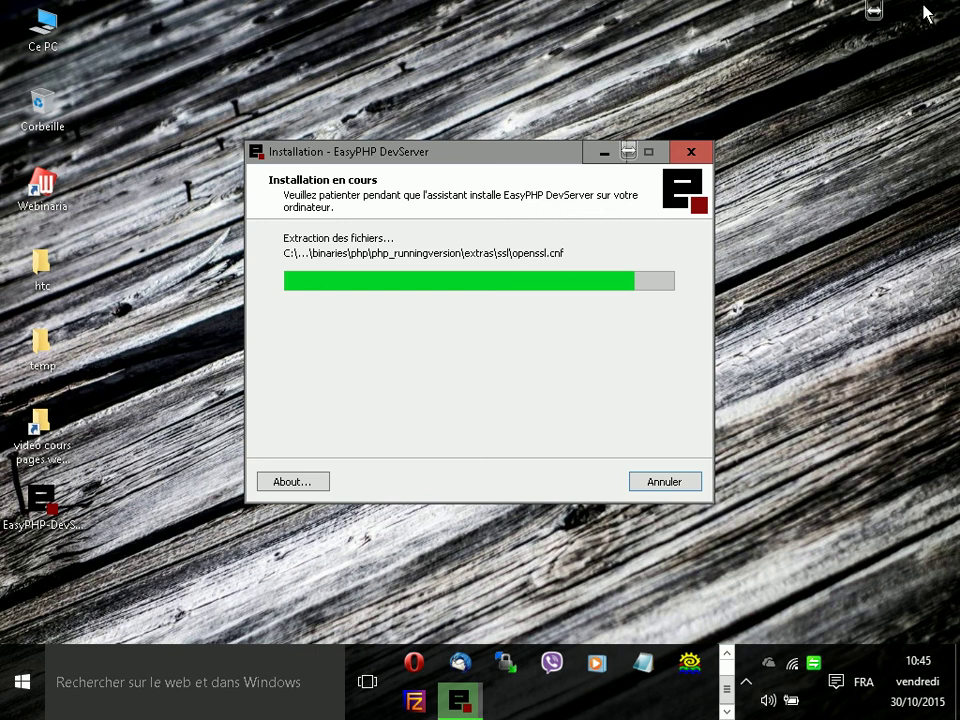
{"action": "left_click_drag", "start_coordinate": [322, 170], "coordinate": [413, 83]}
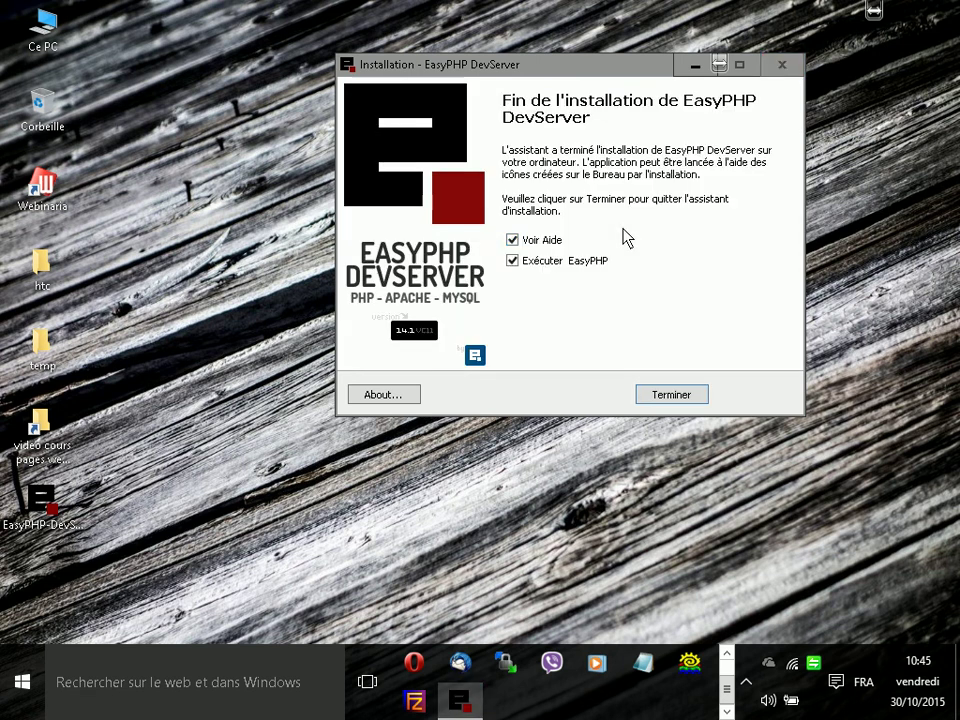
{"action": "left_click", "coordinate": [512, 240]}
{"action": "left_click", "coordinate": [510, 264]}
{"action": "left_click", "coordinate": [670, 395]}
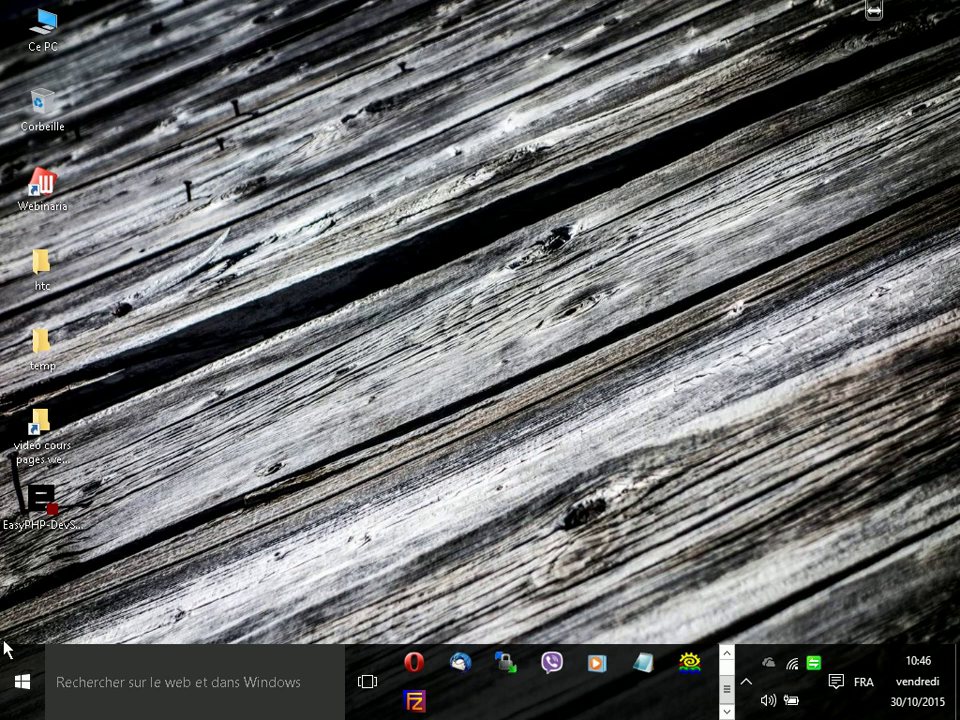
Launch EasyPHP DevServer 14.1 VC11 from its folder in the list of all installed applications
{"action": "left_click", "coordinate": [20, 686]}
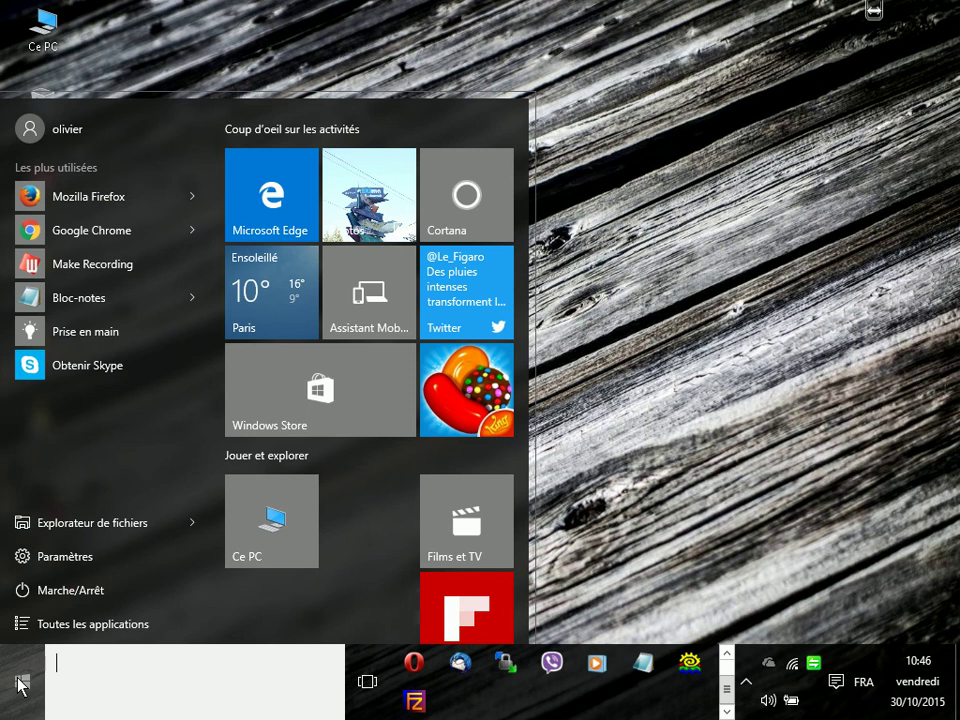
{"action": "left_click", "coordinate": [52, 626]}
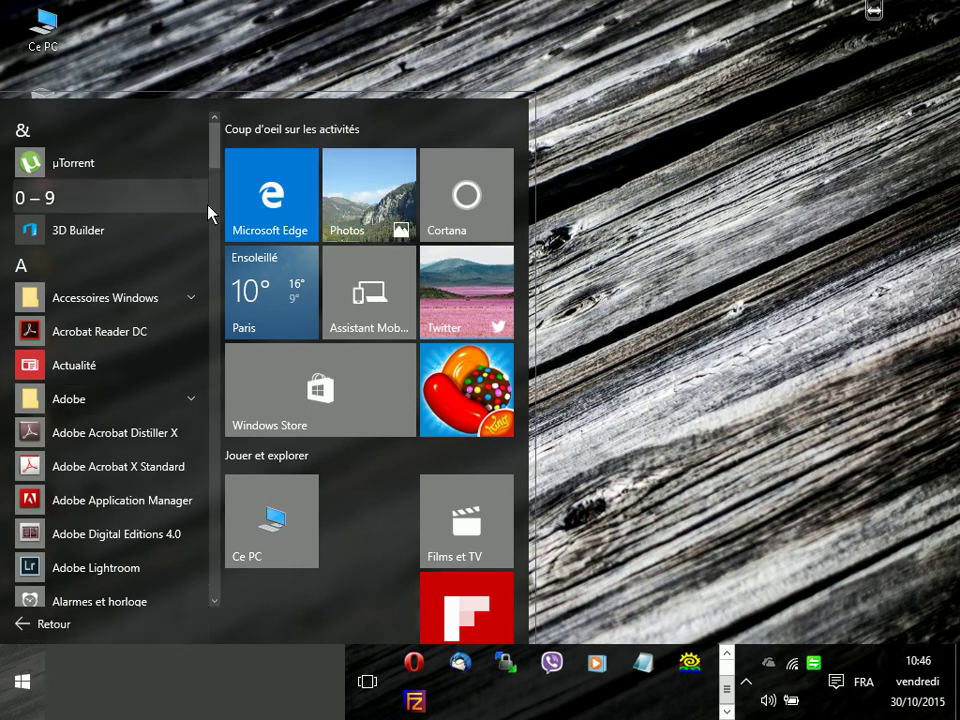
{"action": "left_click_drag", "start_coordinate": [217, 170], "coordinate": [216, 317]}
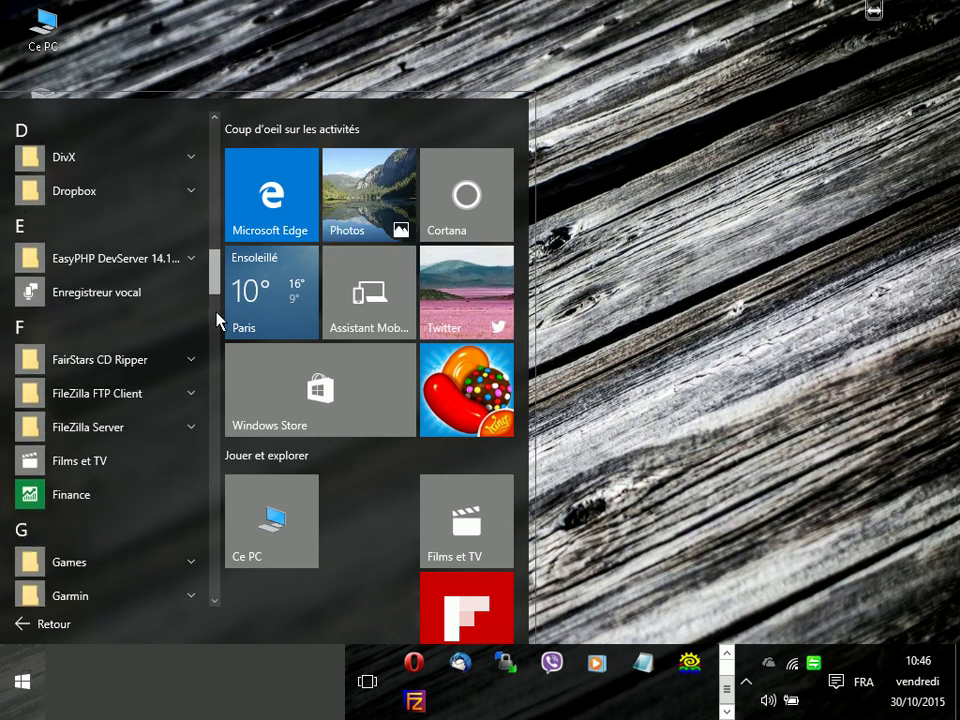
{"action": "left_click", "coordinate": [103, 262]}
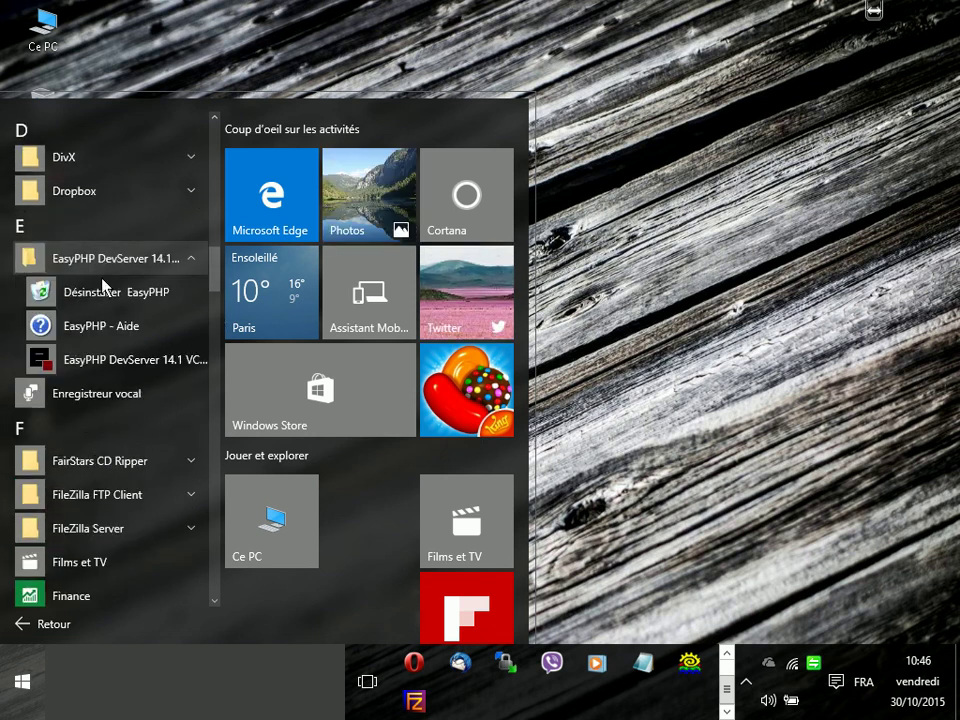
{"action": "left_click", "coordinate": [108, 362]}
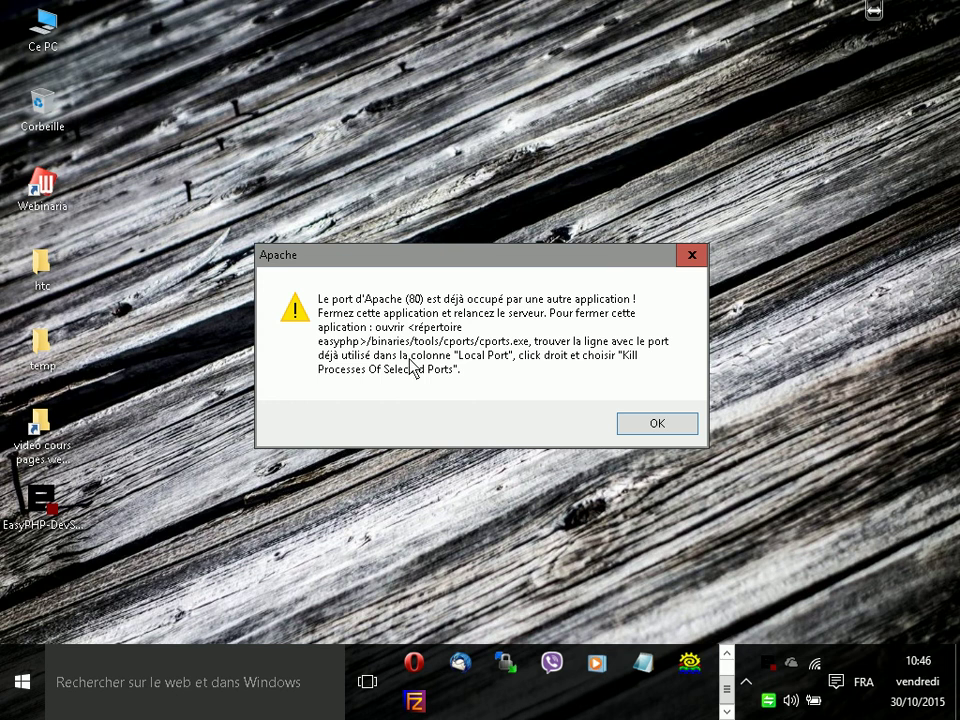
Dismiss the Apache port warning and open the EasyPHP 14.1 server status window
{"action": "left_click", "coordinate": [657, 425]}
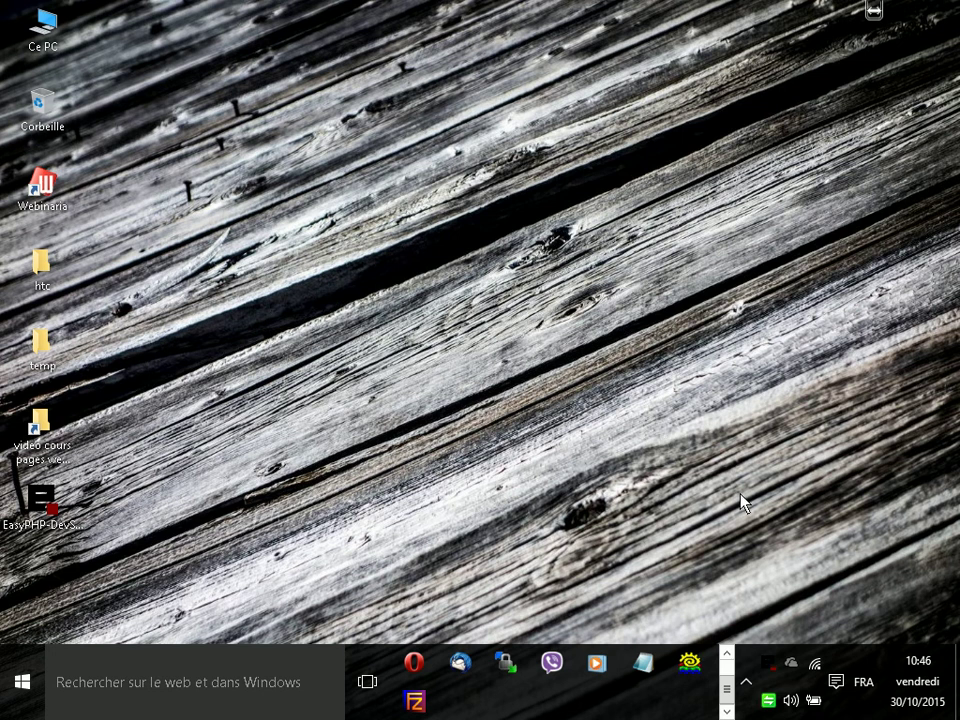
{"action": "double_click", "coordinate": [771, 667]}
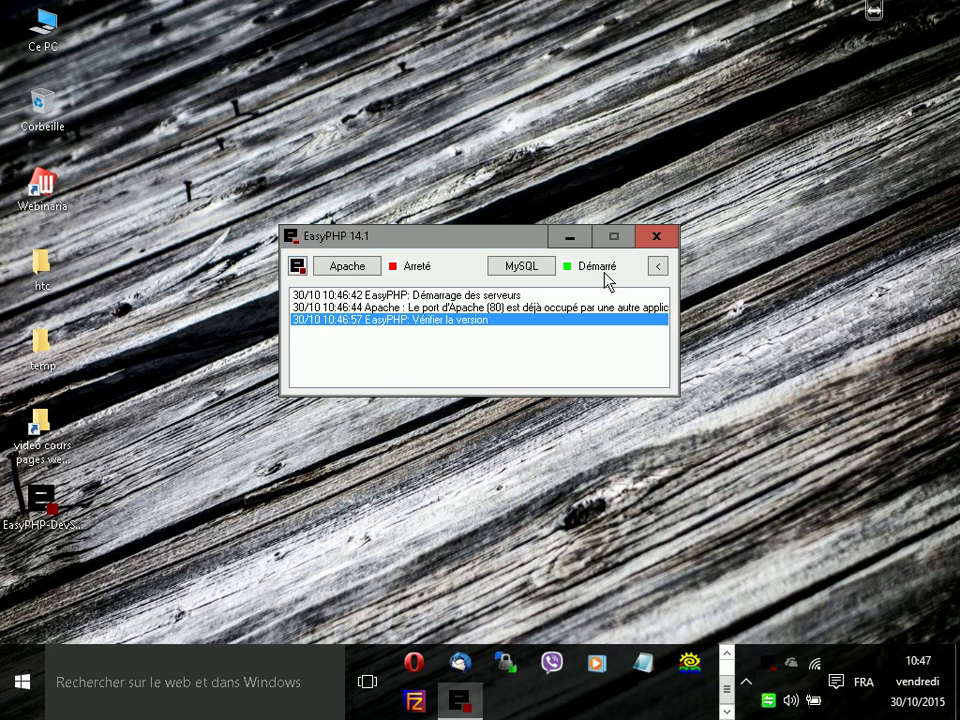
Explore EasyPHP's localweb folder from the server window and move the two windows apart so they do not overlap
{"action": "left_click", "coordinate": [298, 267]}
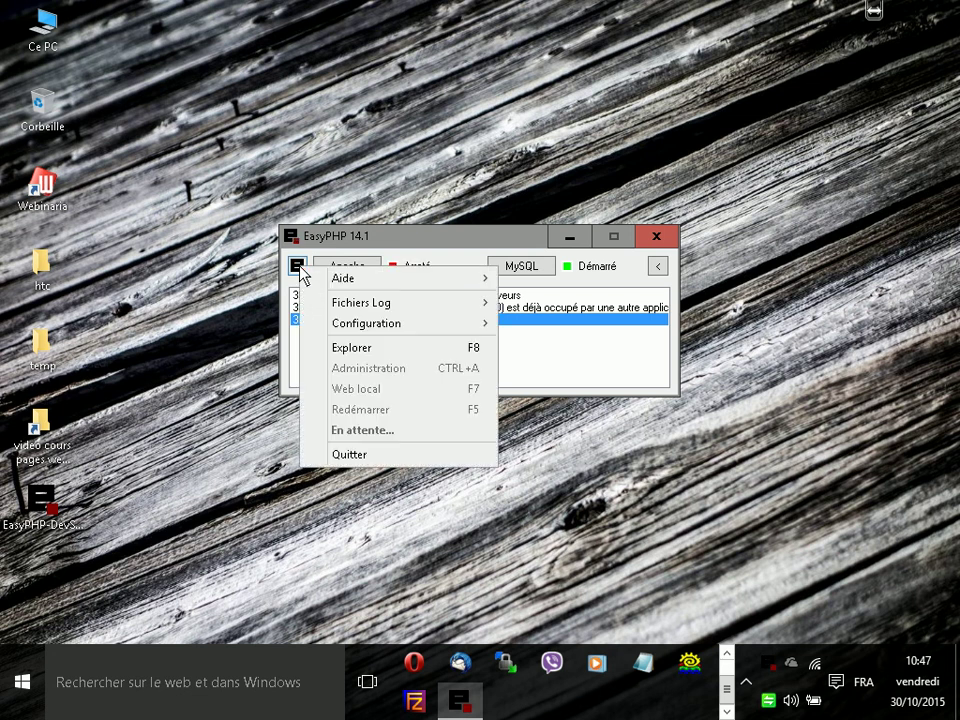
{"action": "left_click", "coordinate": [297, 266]}
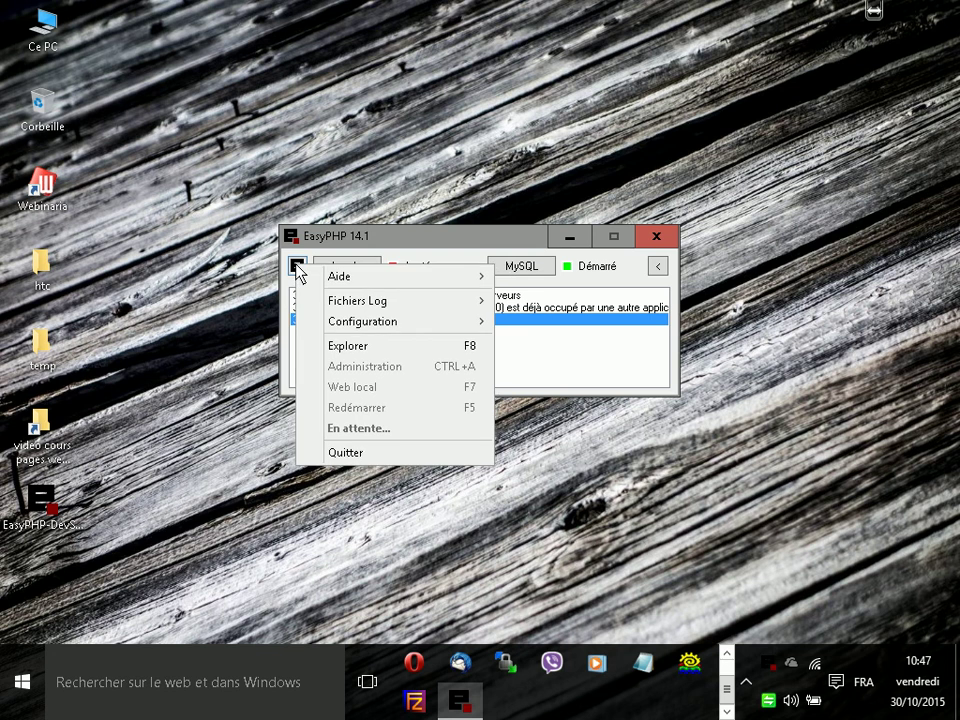
{"action": "mouse_move", "coordinate": [345, 323]}
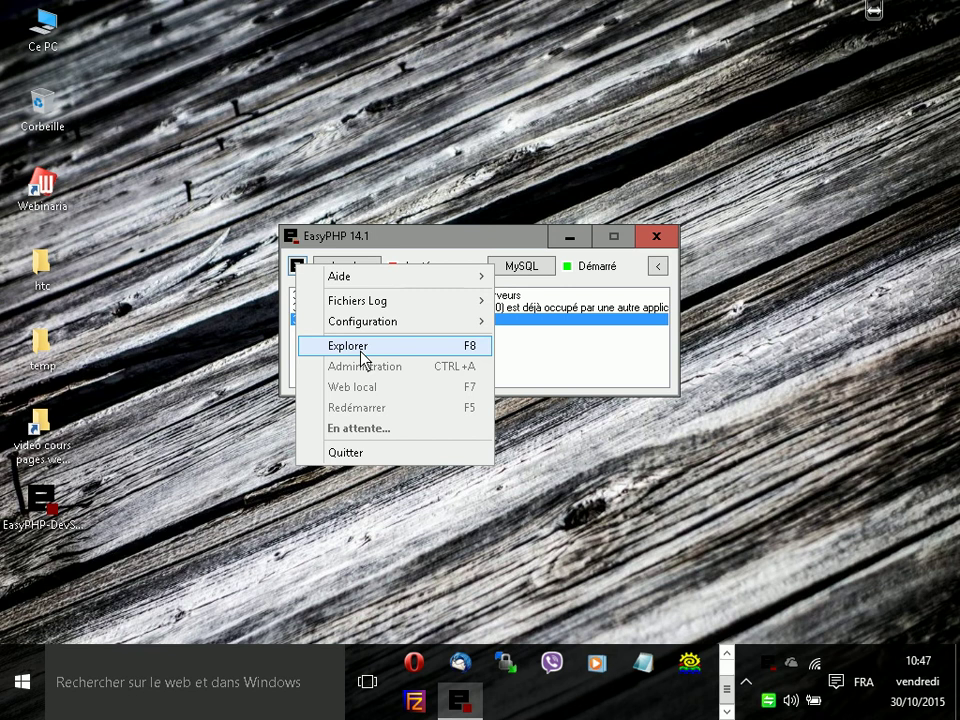
{"action": "left_click", "coordinate": [362, 352]}
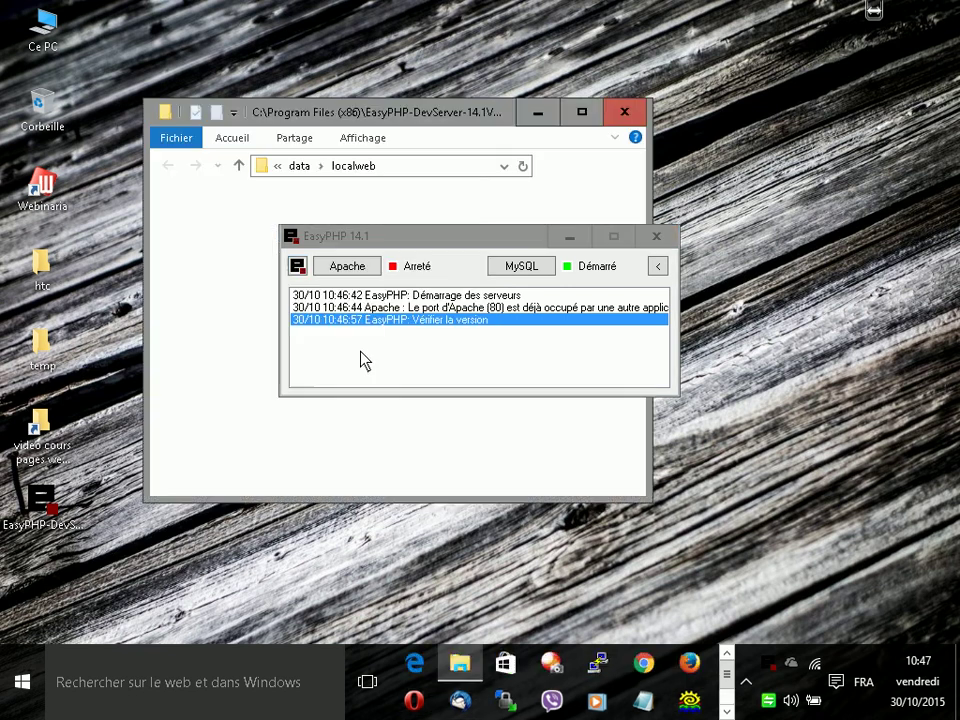
{"action": "left_click_drag", "start_coordinate": [420, 240], "coordinate": [670, 470]}
{"action": "left_click_drag", "start_coordinate": [446, 114], "coordinate": [362, 46]}
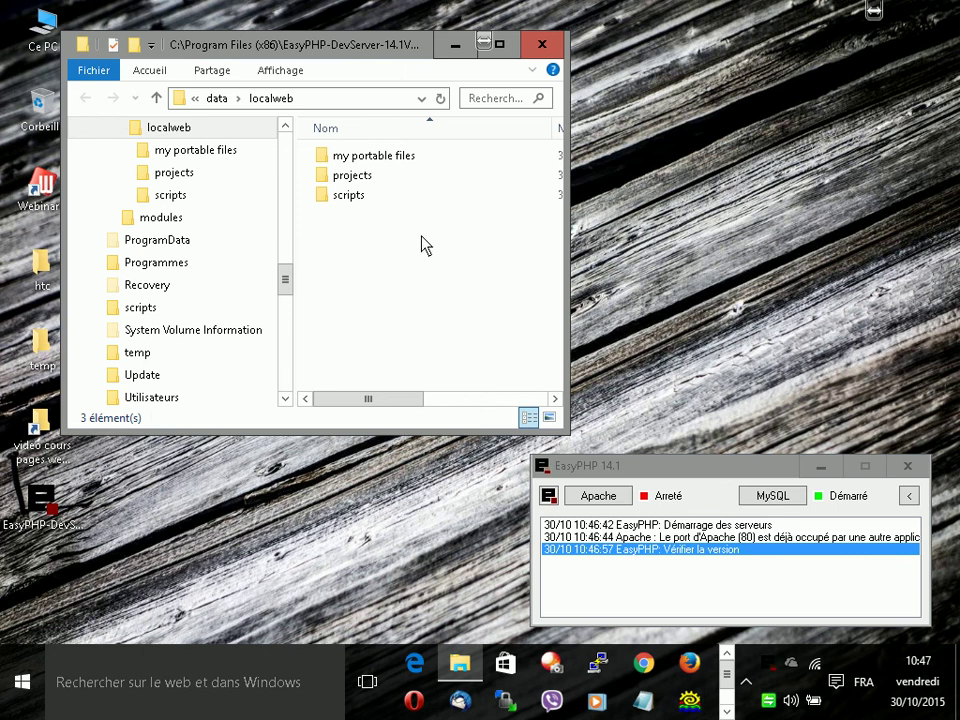
Check the availability of EasyPHP's Administration and Web local commands without choosing one, and shift the server window slightly upward
{"action": "left_click", "coordinate": [549, 496]}
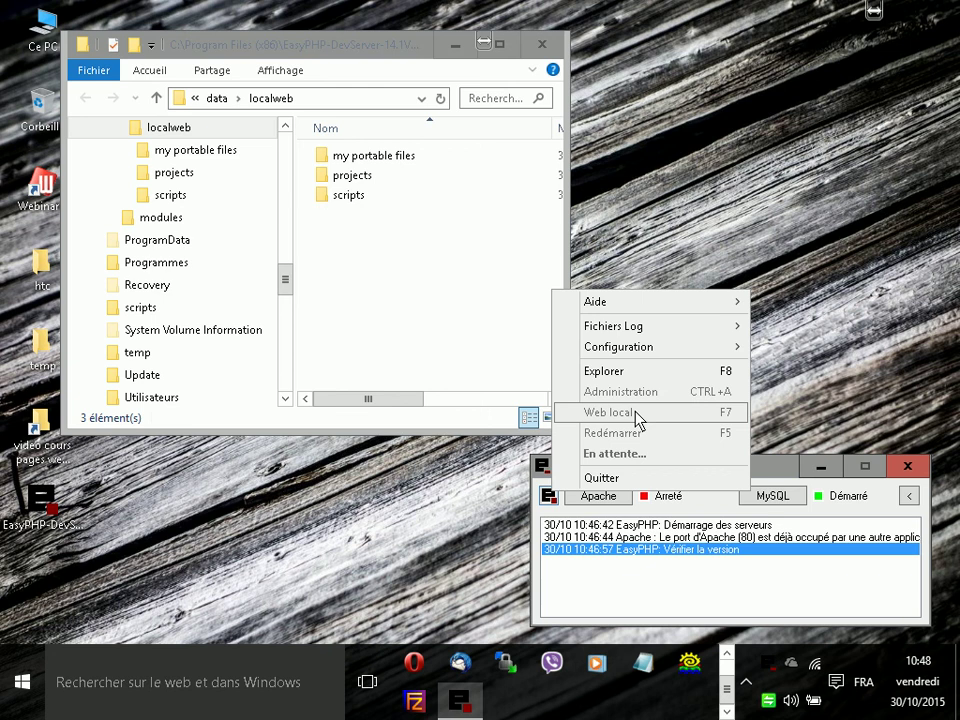
{"action": "left_click", "coordinate": [785, 480]}
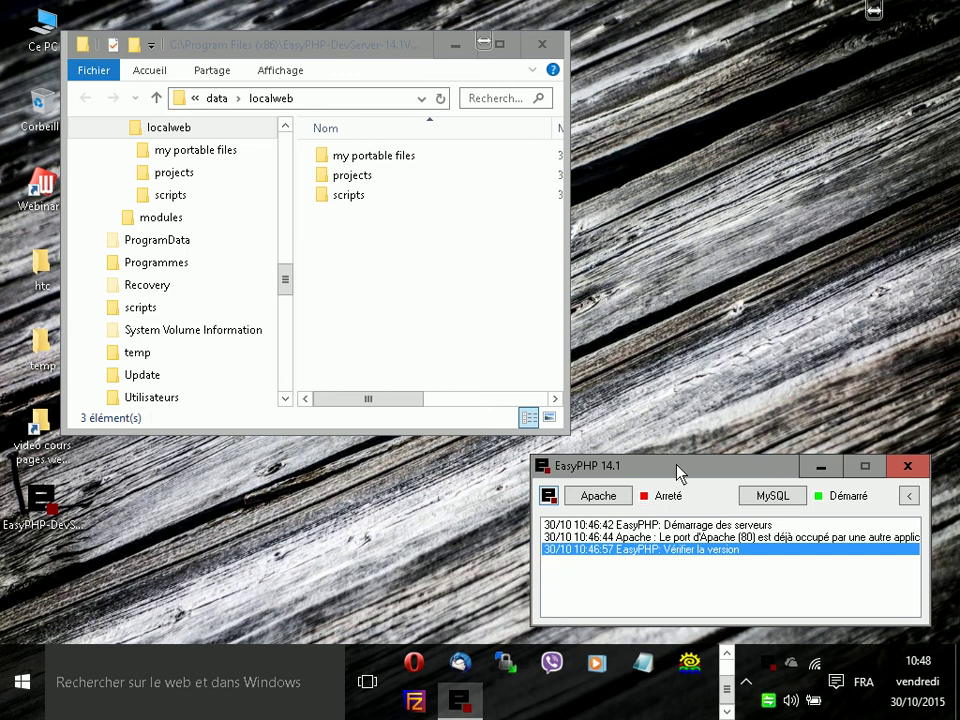
{"action": "left_click_drag", "start_coordinate": [677, 473], "coordinate": [677, 456]}
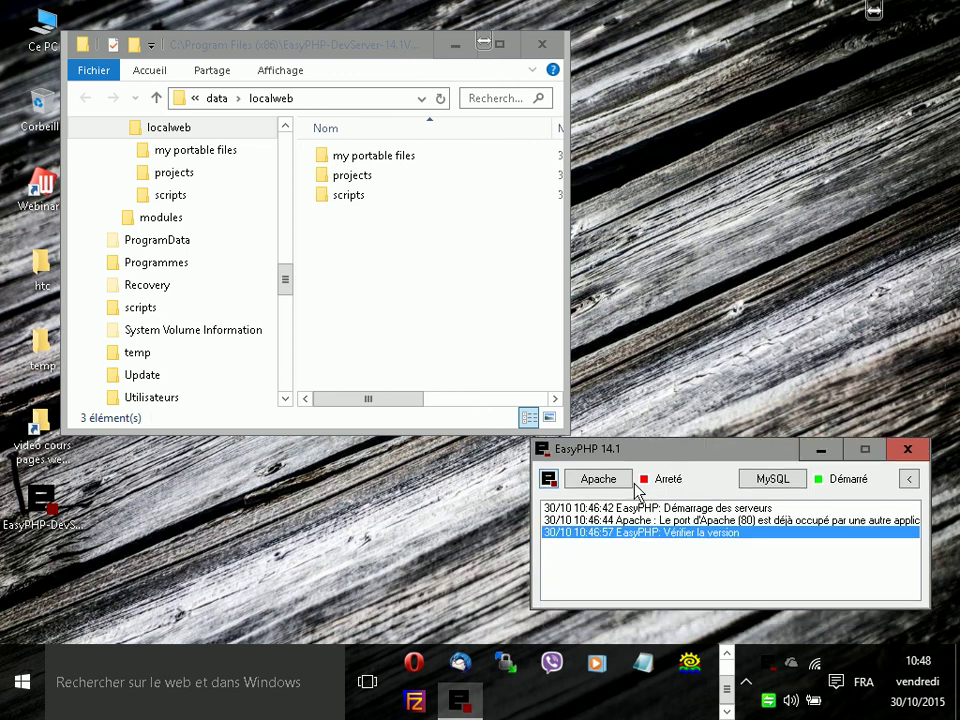